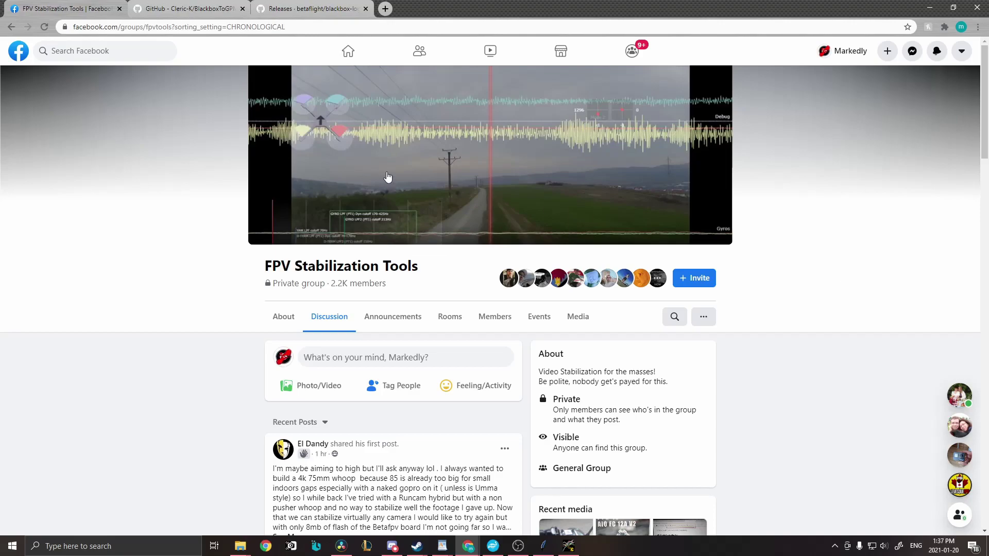
# Review the Blackbox Log Viewer 3.5.0 release assets on GitHub, then switch to Emuflight Configurator.
pyautogui.click(194, 7)
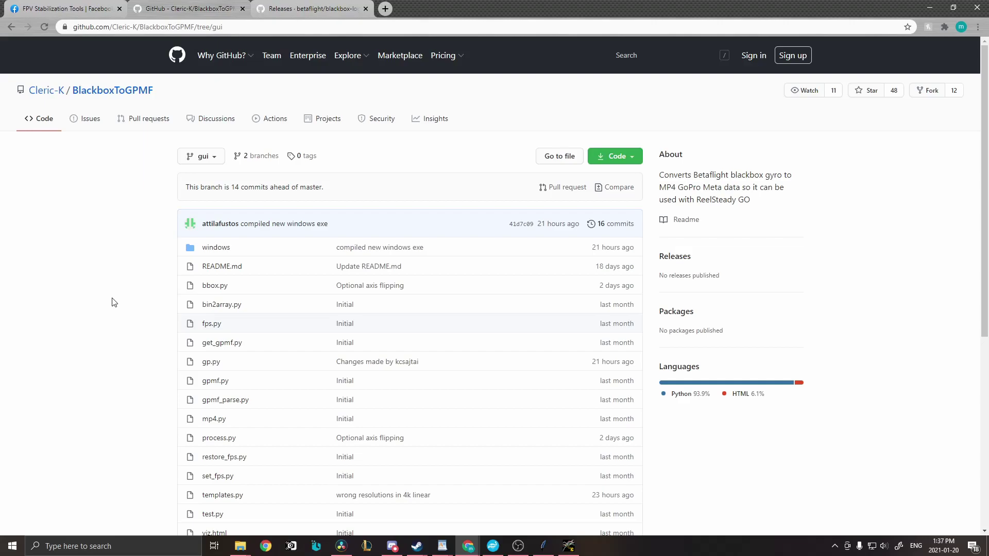
pyautogui.click(302, 5)
pyautogui.scroll(5, 492, 332)
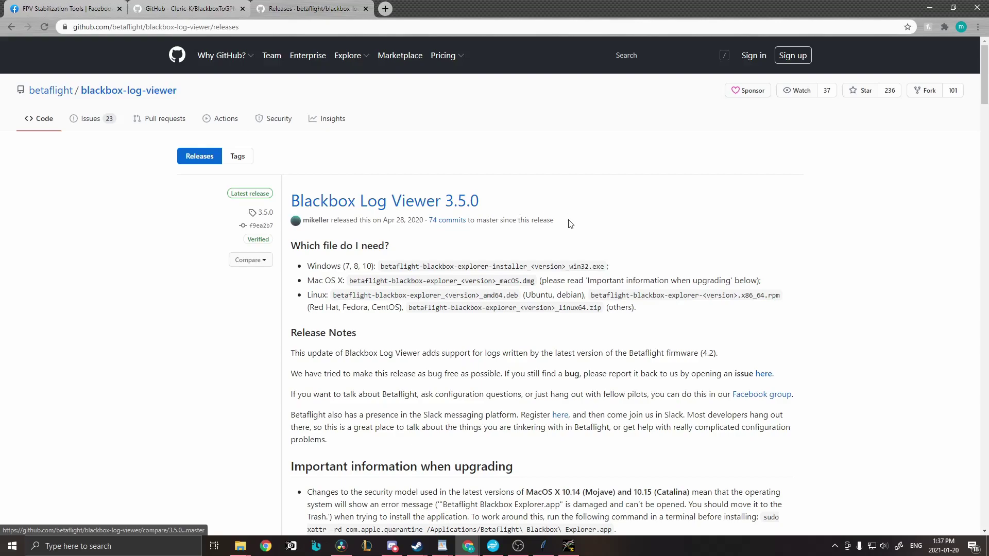
pyautogui.scroll(-3, 857, 273)
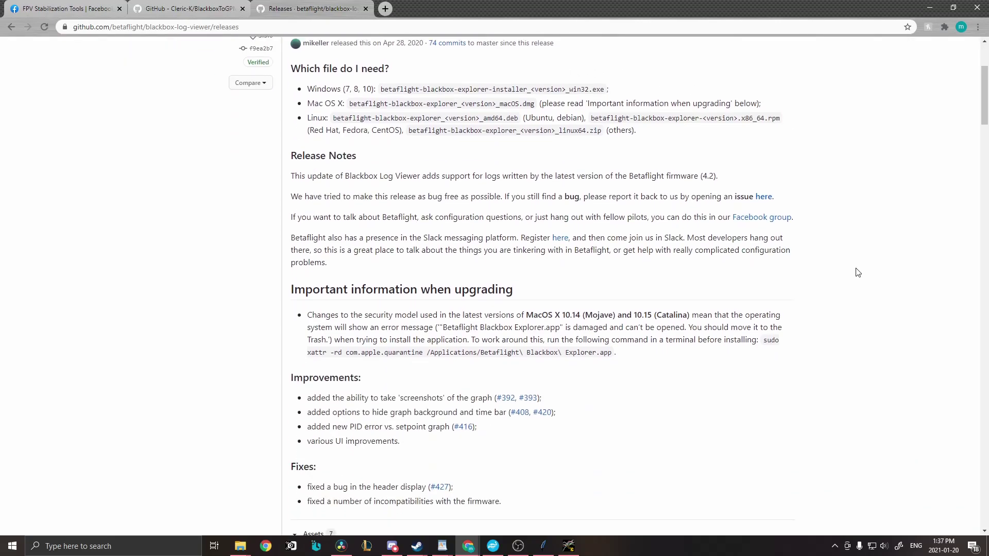
pyautogui.scroll(-8, 858, 273)
pyautogui.scroll(7, 439, 281)
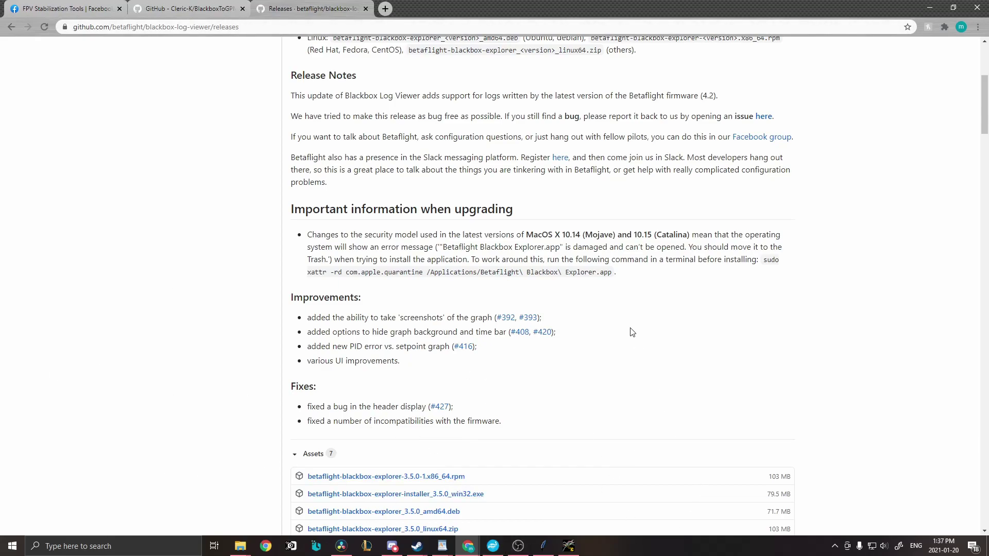
pyautogui.click(493, 546)
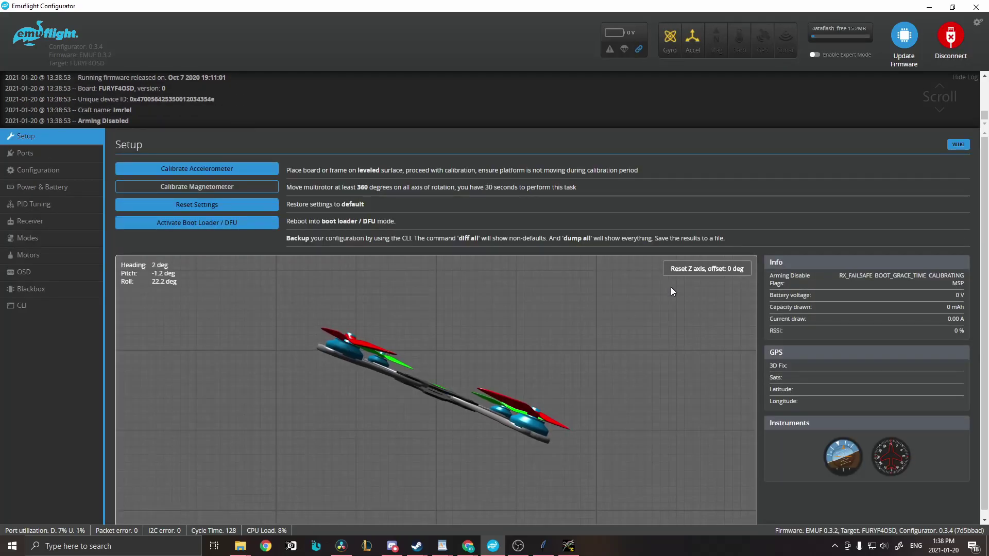
# Erase the flight controller's onboard dataflash from the Blackbox page, confirming the wipe.
pyautogui.click(51, 295)
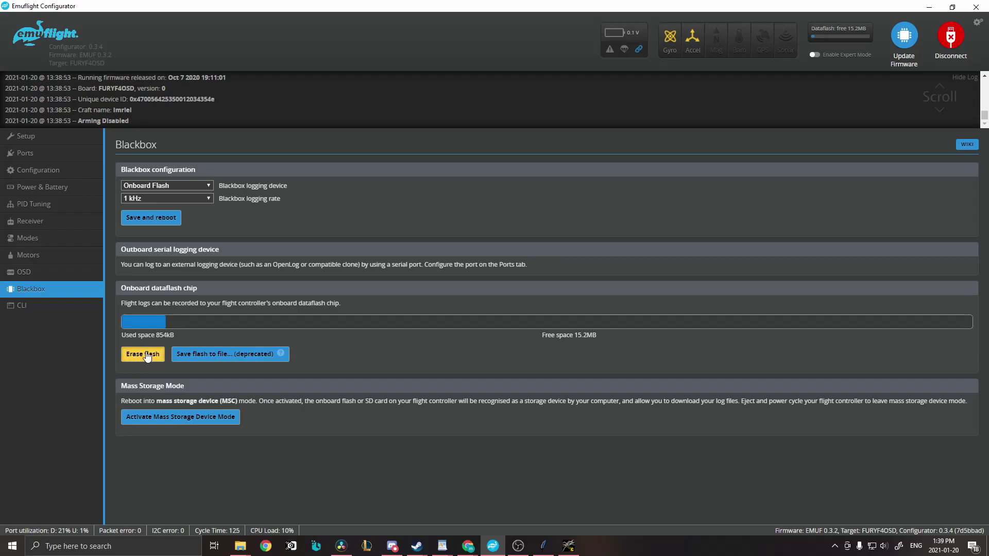
pyautogui.click(147, 356)
pyautogui.click(406, 304)
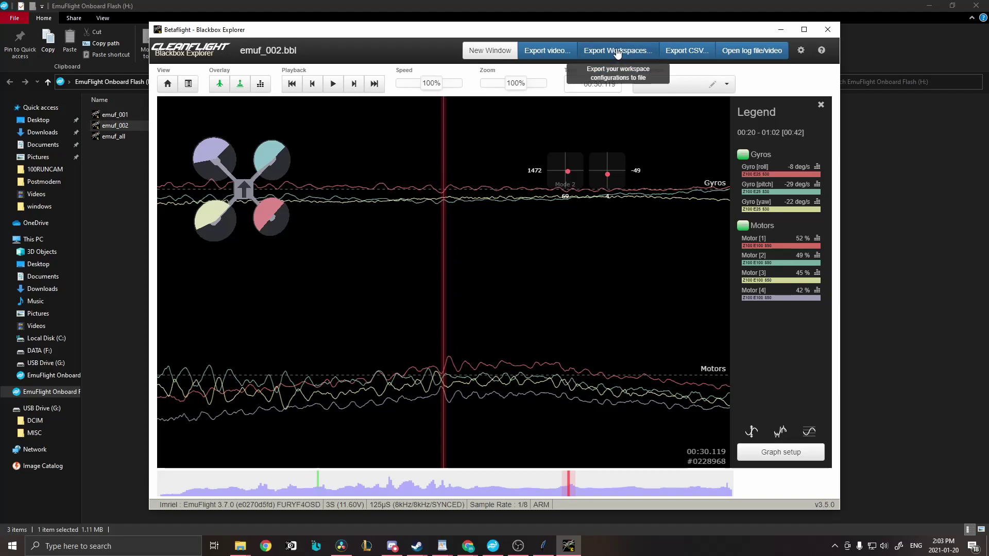
# Pair the log with RC_0000_190601000001.MP4 from USB Drive (G:)\DCIM\100RUNCAM.
pyautogui.click(759, 53)
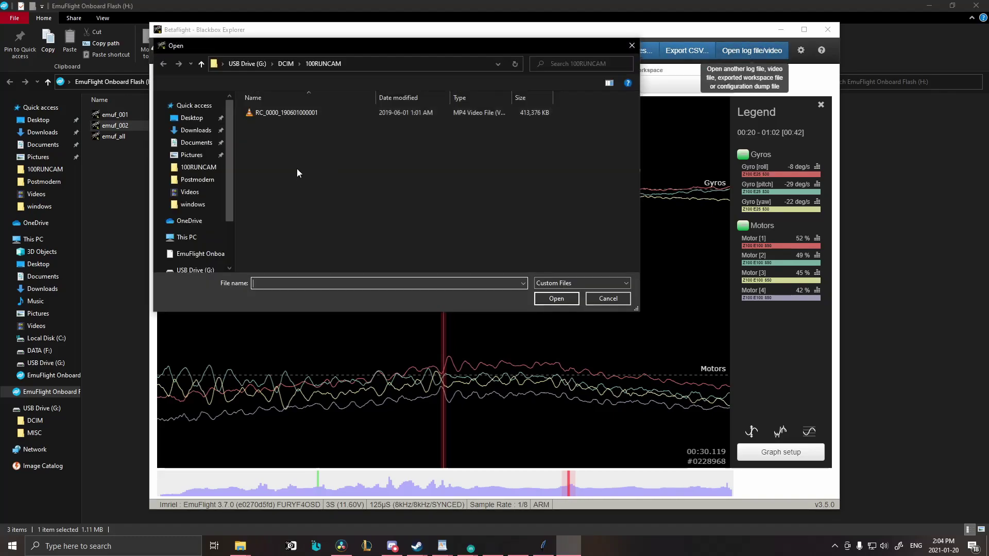
pyautogui.doubleClick(279, 110)
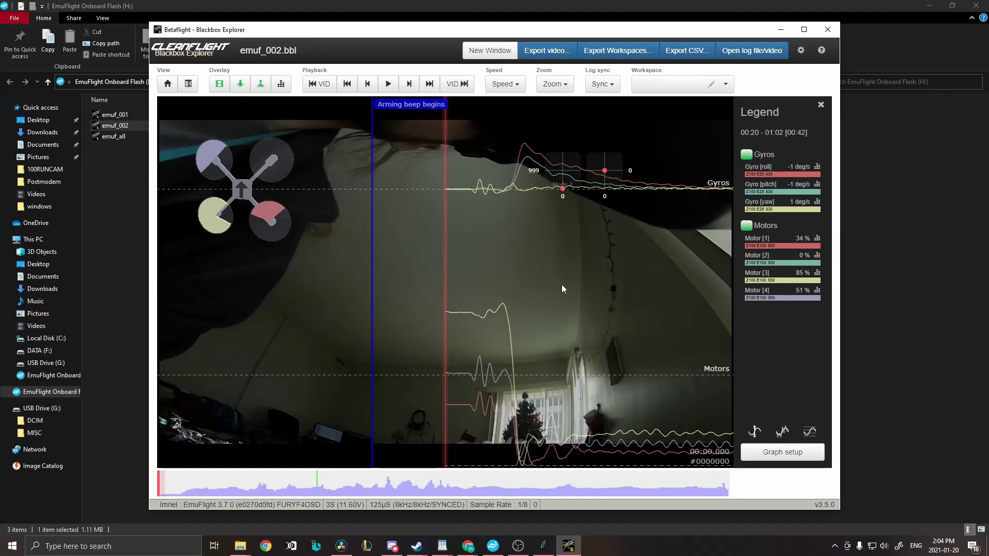
# Play log and video together, pause at takeoff, and step back two frames.
pyautogui.click(388, 84)
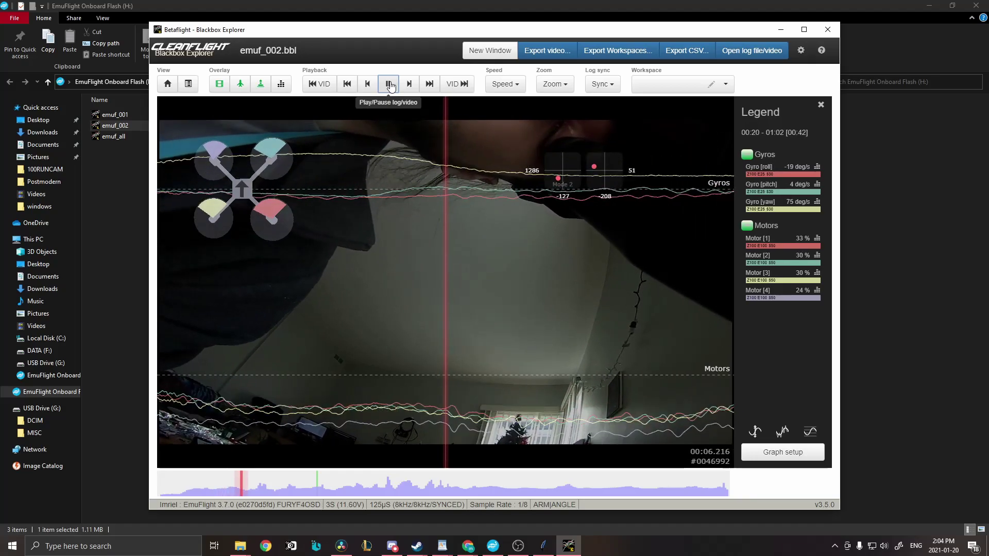
pyautogui.click(597, 84)
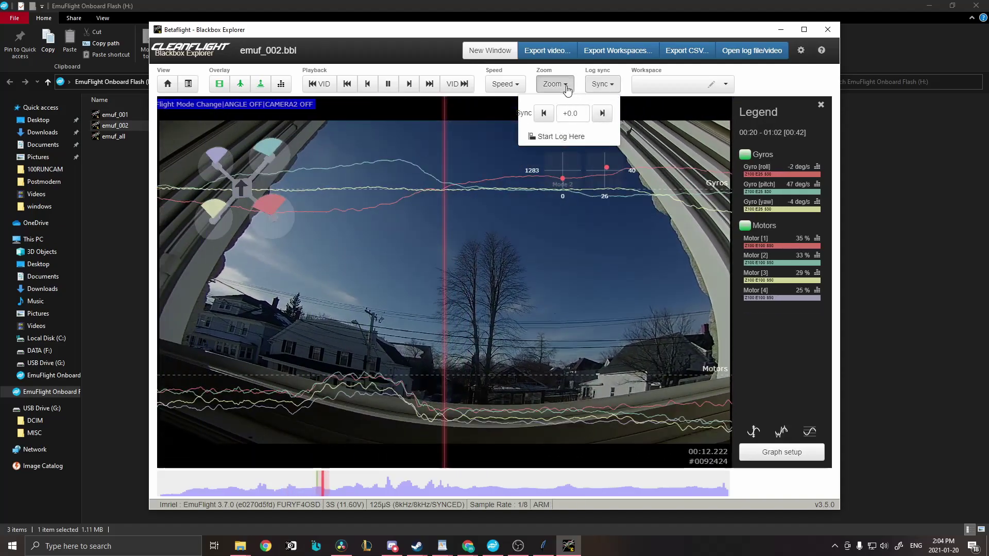
pyautogui.click(566, 85)
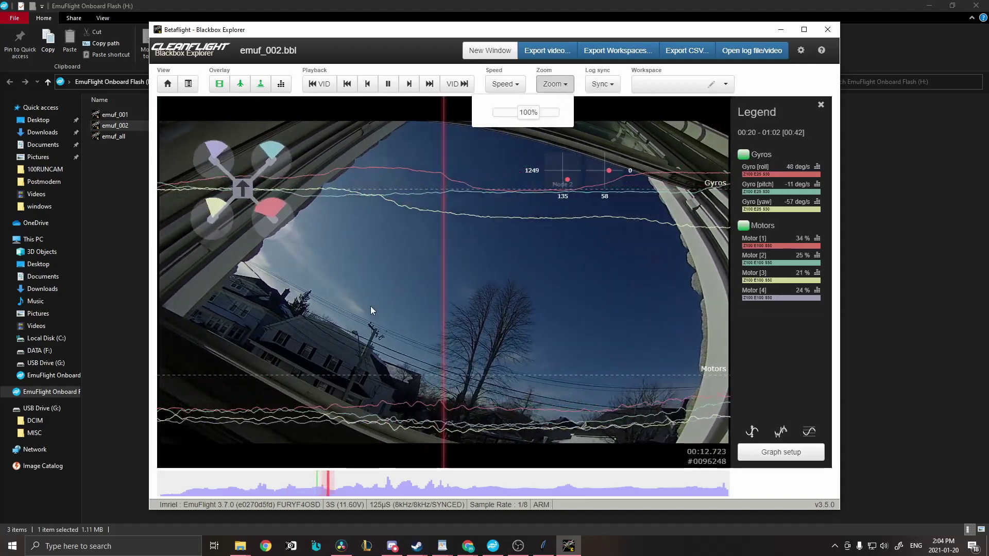
pyautogui.click(389, 85)
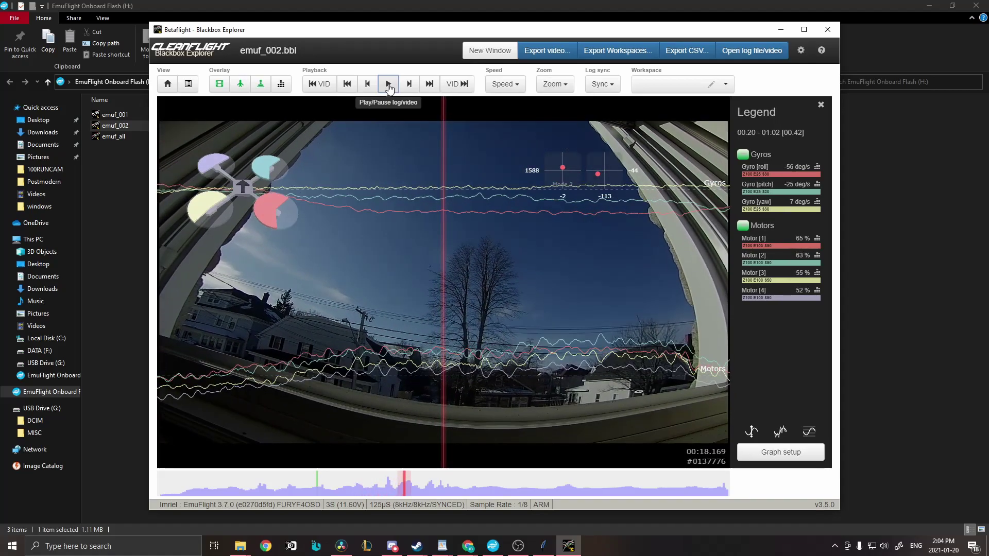
pyautogui.click(367, 84)
pyautogui.click(367, 84)
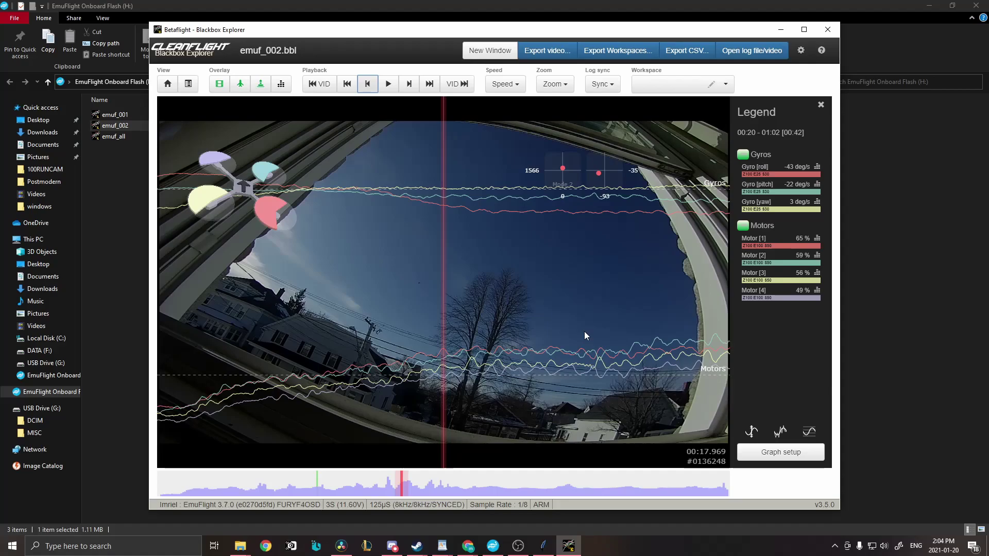
# Choose Log sync > Start Log Here at that frame and check the resulting offset.
pyautogui.click(602, 84)
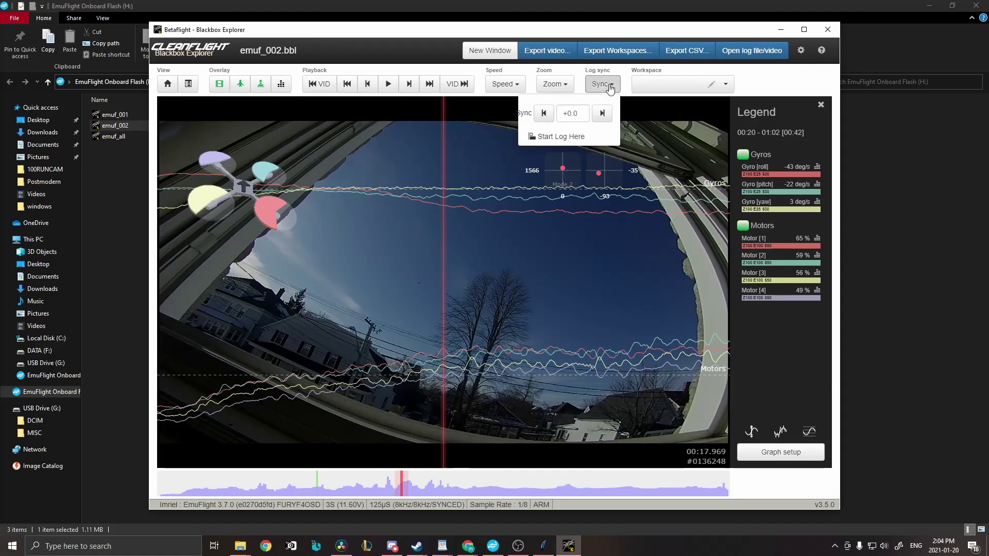
pyautogui.click(566, 137)
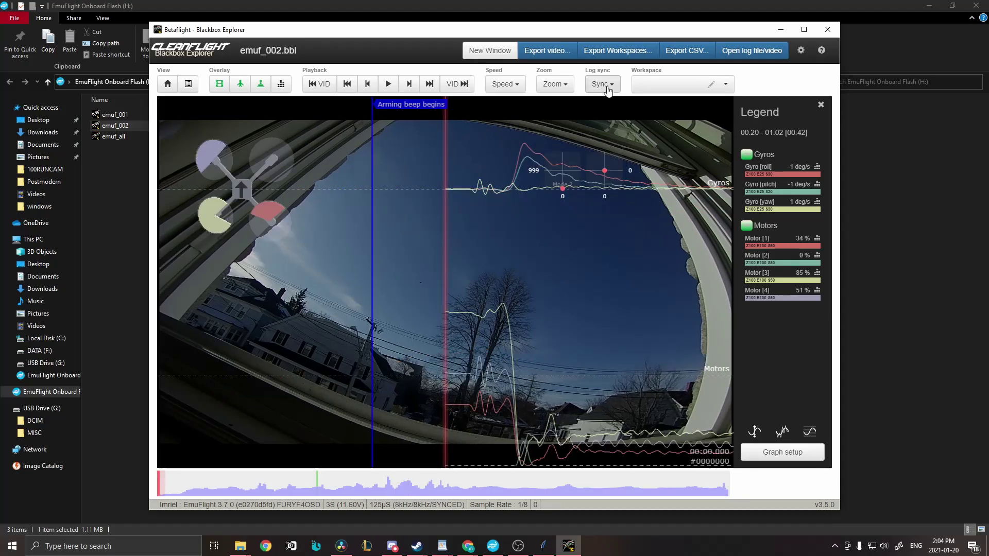
pyautogui.click(602, 84)
pyautogui.click(569, 115)
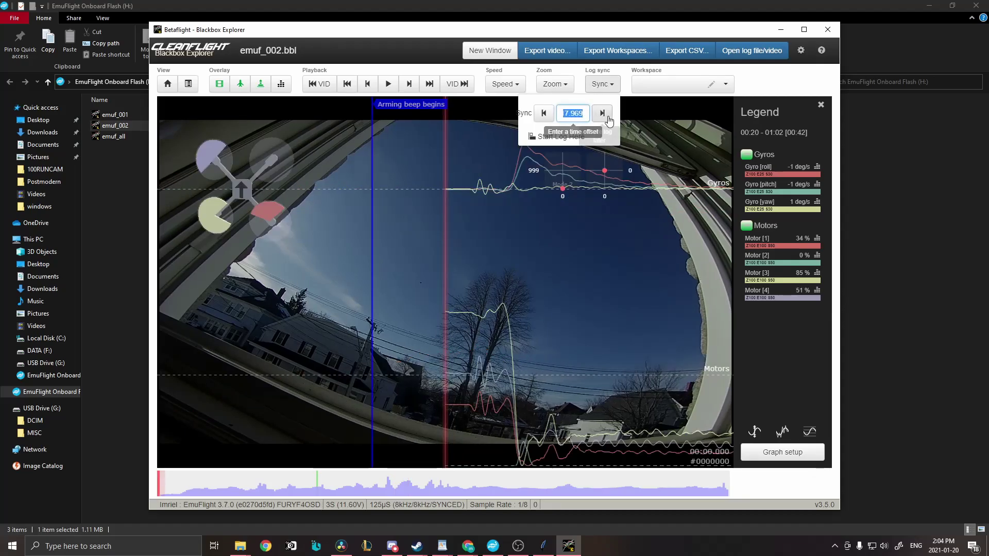
# Export the graph data as goop.csv, overwriting the old file, and launch GPMF Emulation.
pyautogui.click(680, 55)
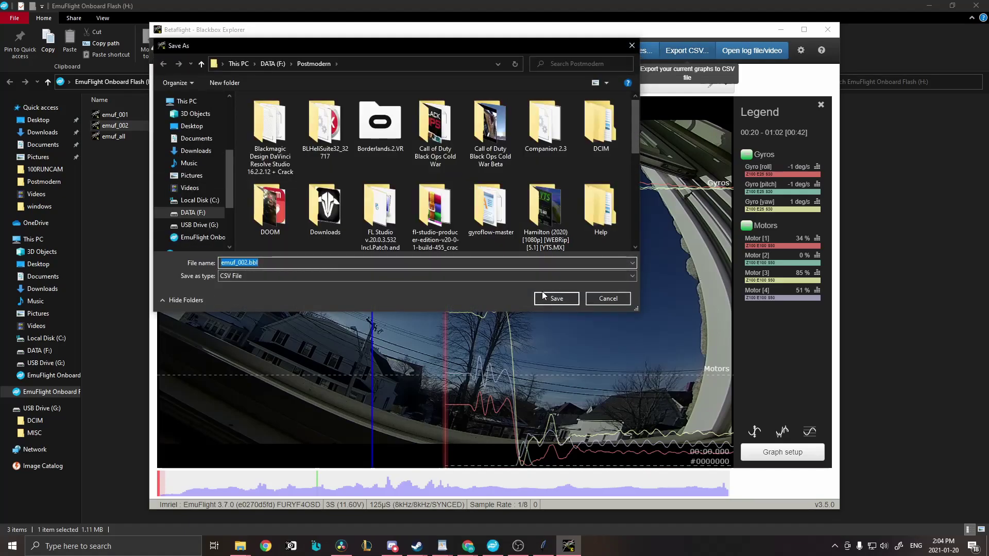
pyautogui.write('goo')
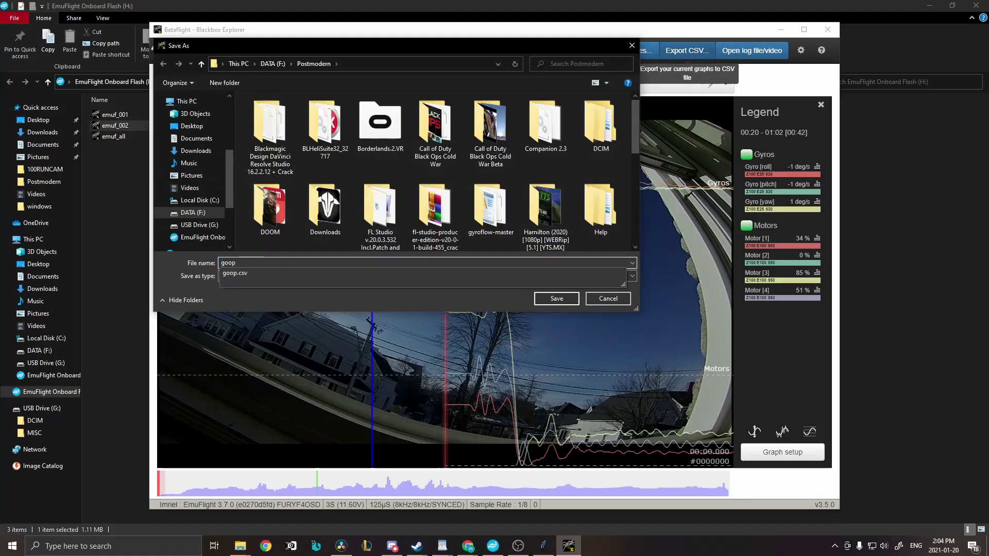
pyautogui.write('p')
pyautogui.press('Return')
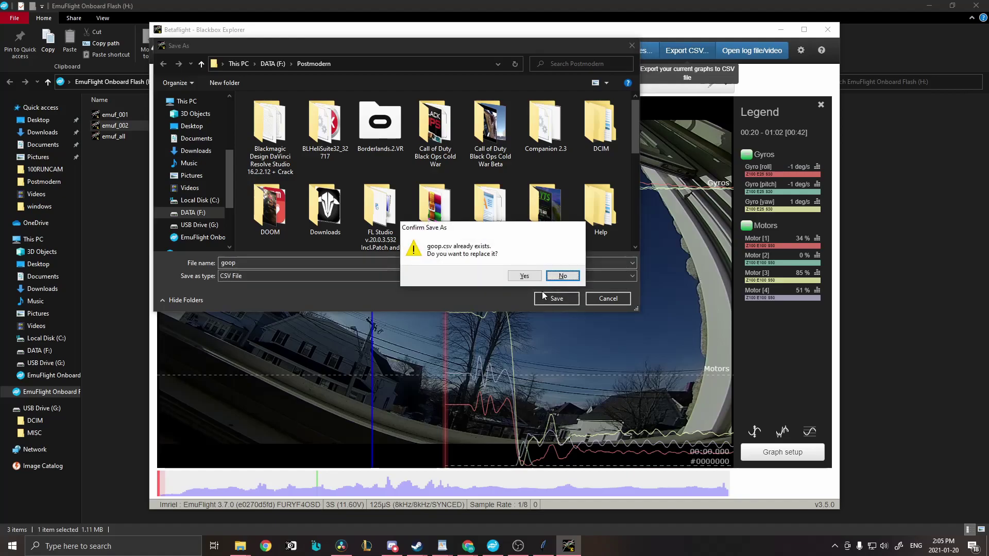
pyautogui.click(517, 276)
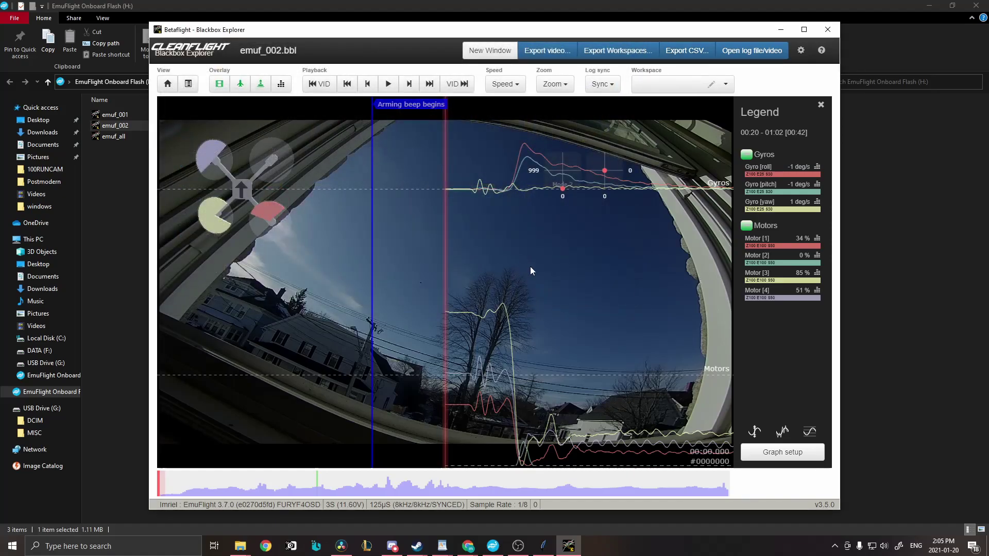
pyautogui.click(543, 546)
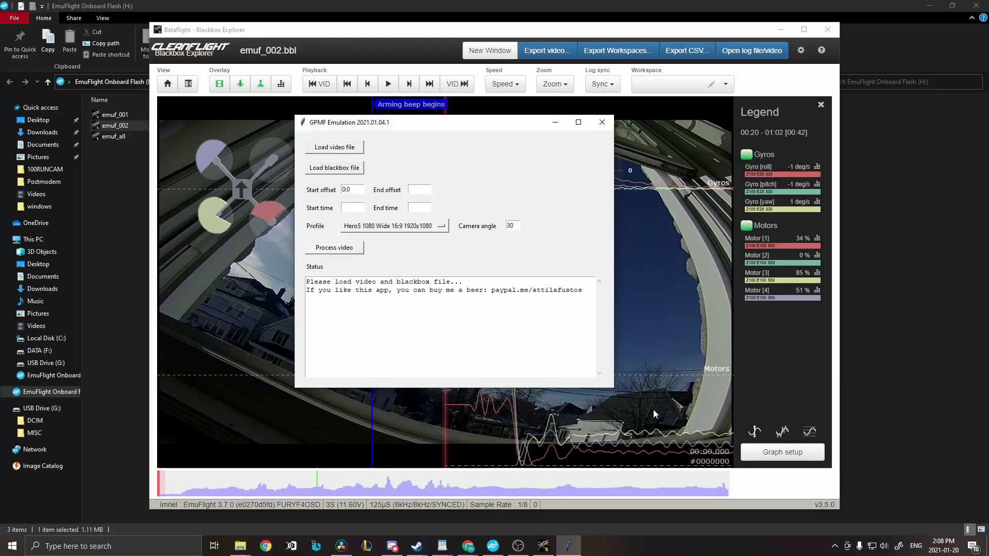
pyautogui.click(343, 150)
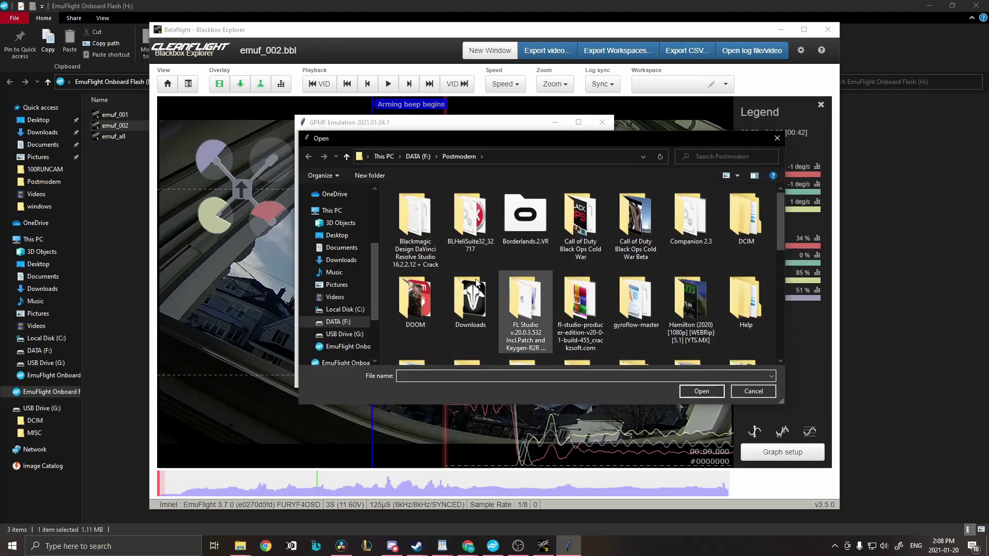
# Load RC_0000_190601000001.MP4 from USB Drive (G:)\DCIM\100RUNCAM as the input video.
pyautogui.click(340, 347)
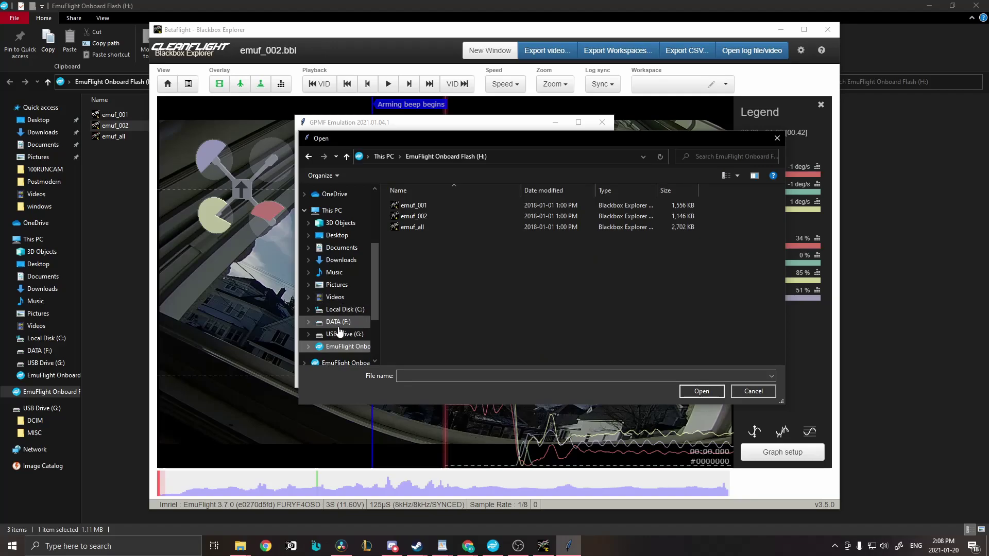
pyautogui.click(340, 334)
pyautogui.doubleClick(413, 206)
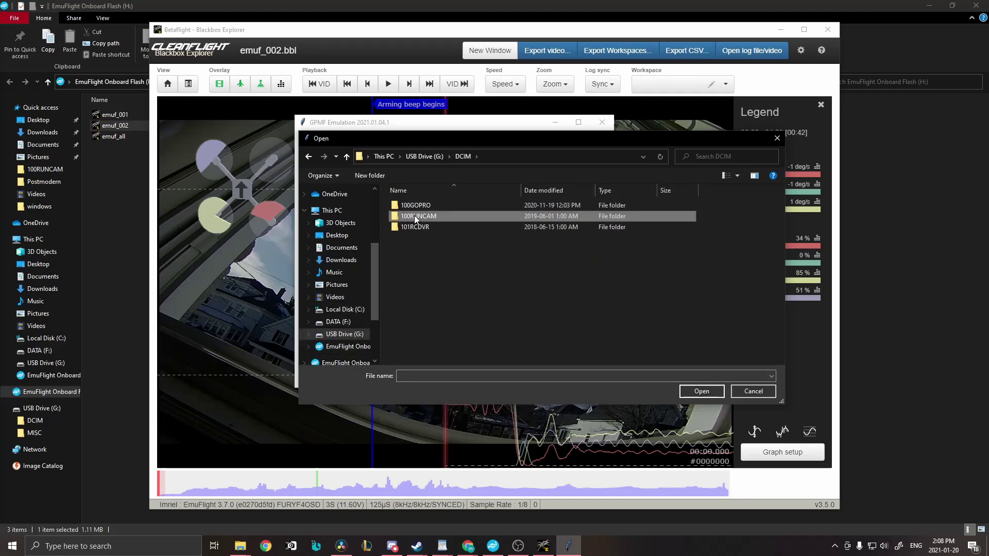
pyautogui.doubleClick(415, 217)
pyautogui.doubleClick(428, 206)
# Load Postmodern\goop.csv as the blackbox data file.
pyautogui.click(337, 169)
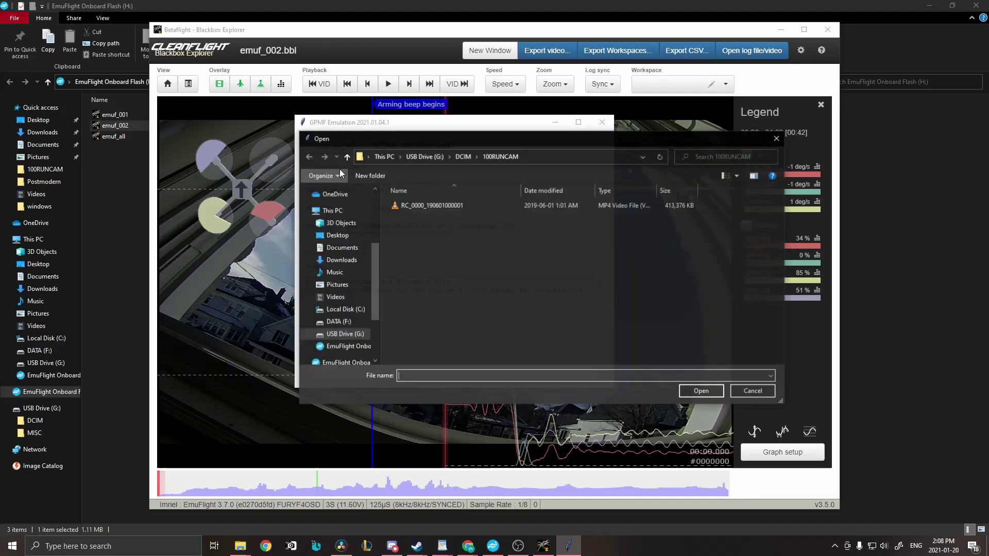
pyautogui.scroll(1, 336, 329)
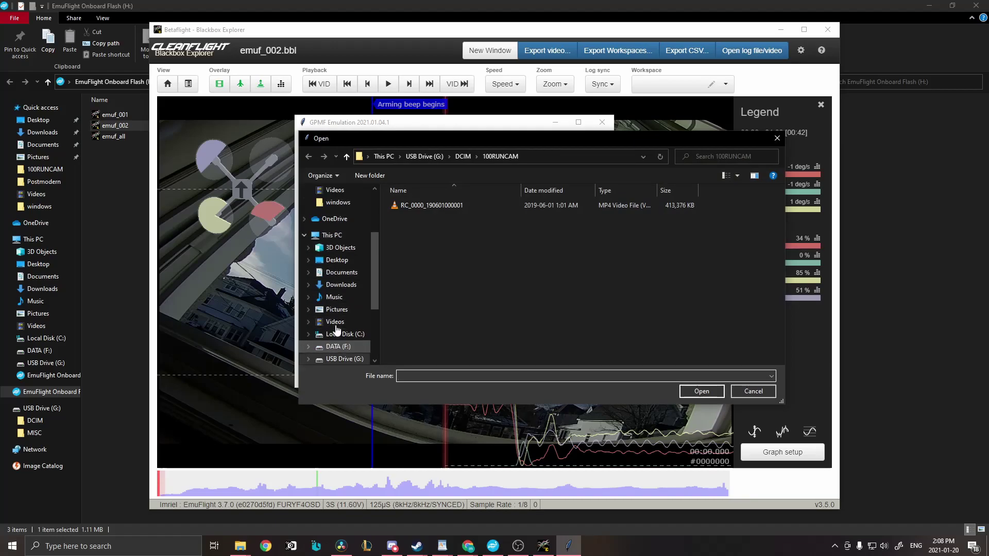
pyautogui.scroll(2, 336, 328)
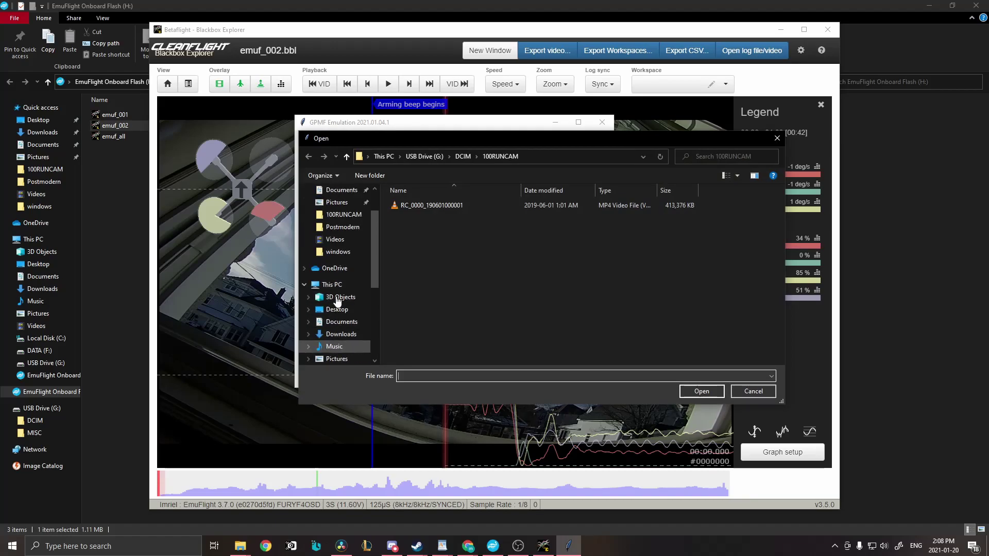
pyautogui.click(343, 227)
pyautogui.scroll(-5, 566, 325)
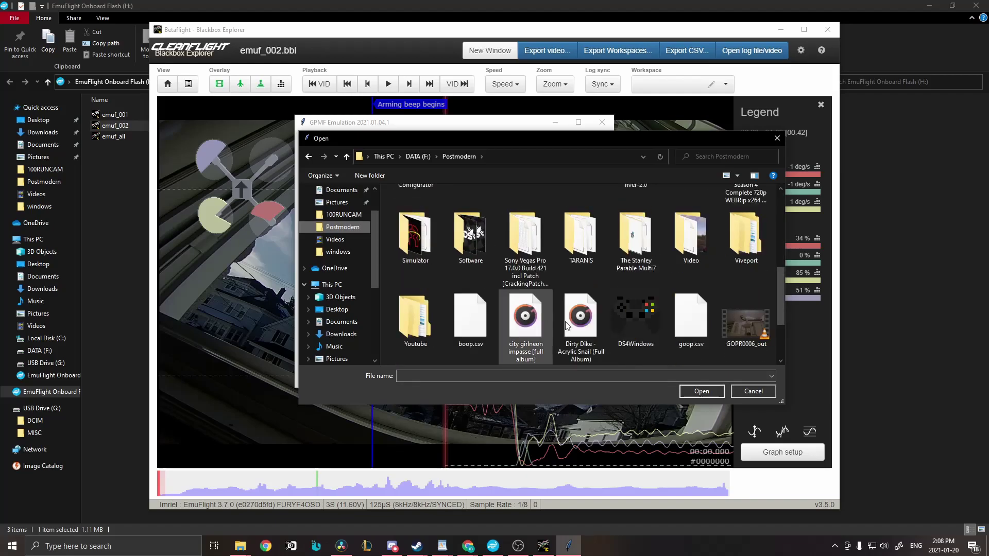
pyautogui.doubleClick(690, 317)
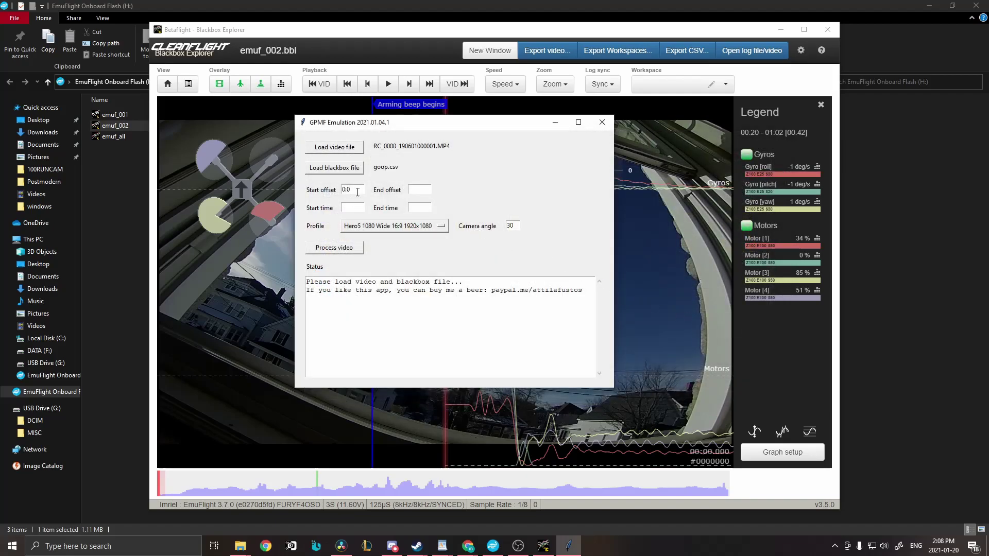
# Paste 17.969 as the start and end offsets and enter 0:00 as the start time.
pyautogui.write('17.969')
pyautogui.click(358, 210)
pyautogui.click(240, 546)
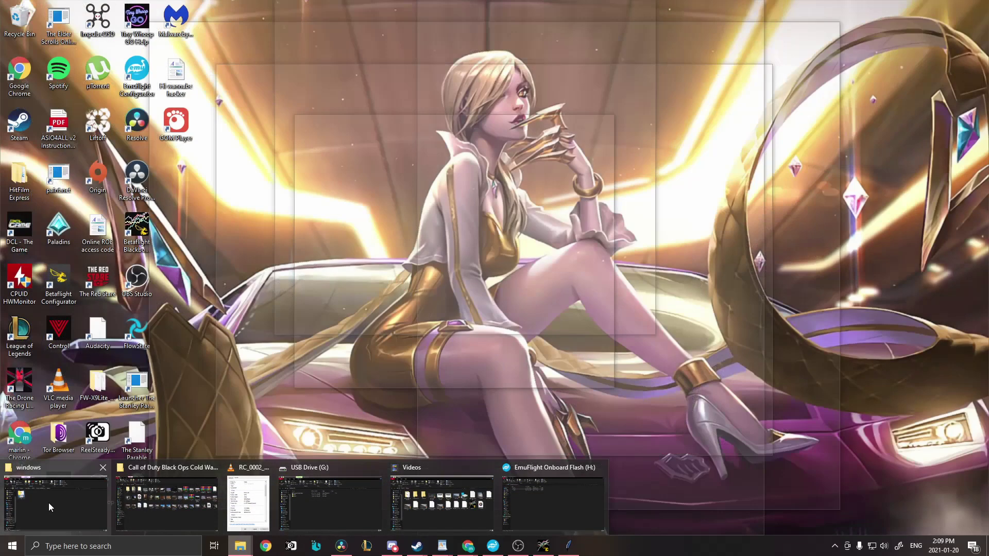
pyautogui.moveTo(129, 507)
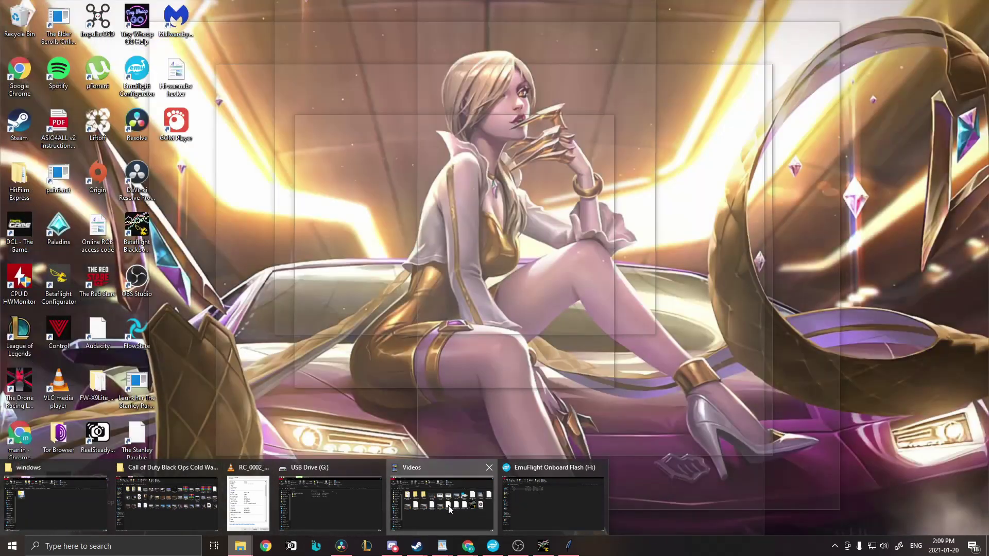
# Bring back the flash drive folder window to check the RunCam clip's length in VLC.
pyautogui.click(554, 502)
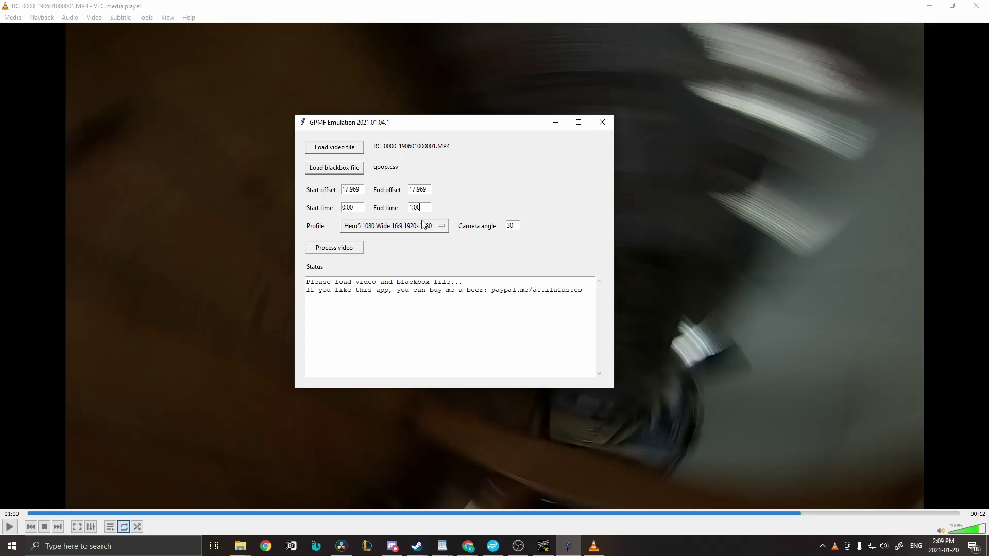
# Pick Session5 1080 Wide 16:9 1920x1080 from the camera profile list.
pyautogui.click(437, 229)
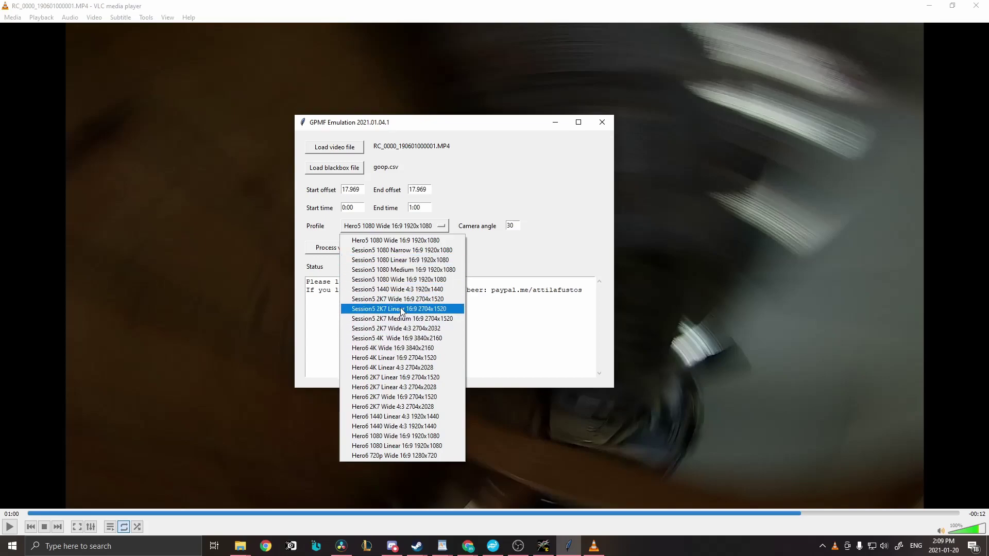
pyautogui.click(405, 279)
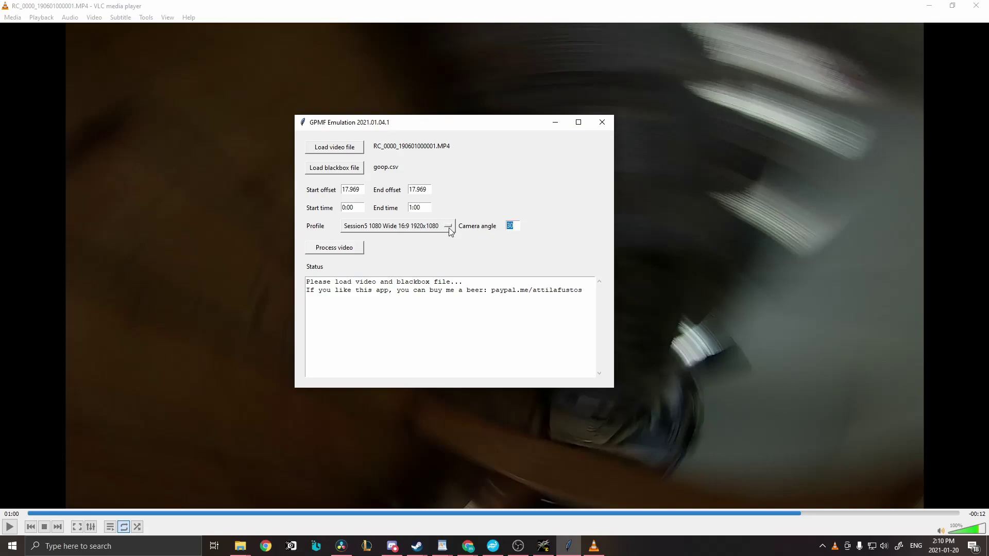
pyautogui.click(326, 249)
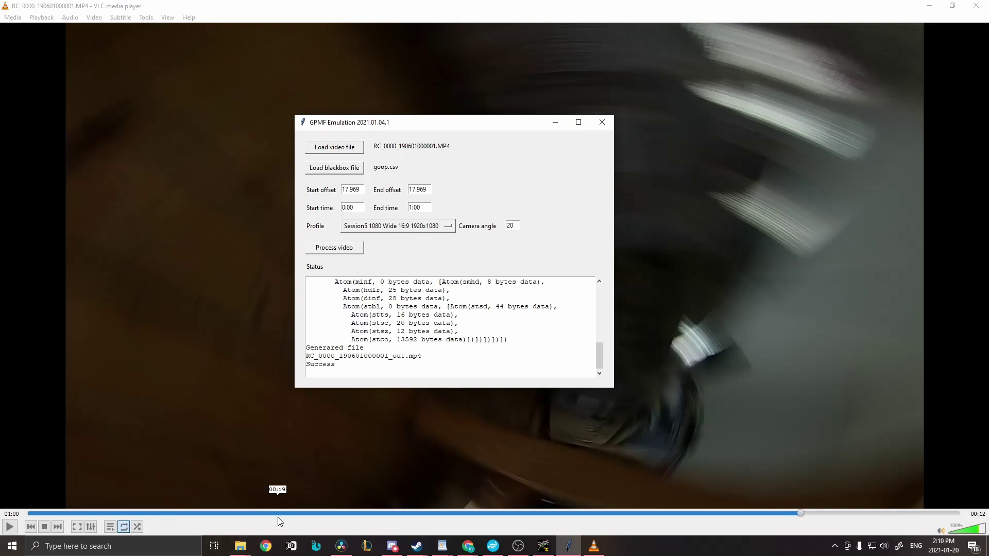
pyautogui.click(240, 542)
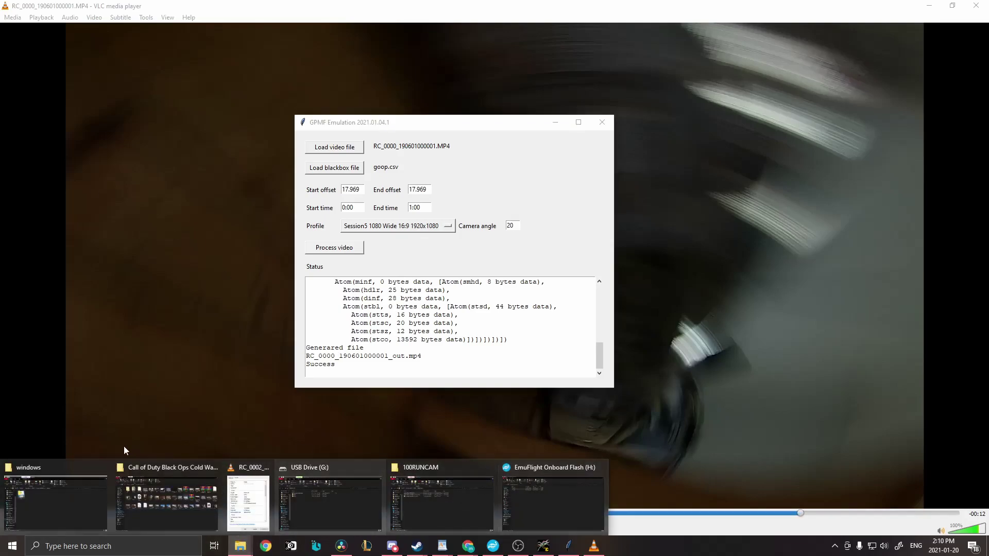
# Bring up the BlackboxToGPMF windows folder holding the _out video, then launch ReelSteady GO.
pyautogui.hotkey('alt', 'Tab')
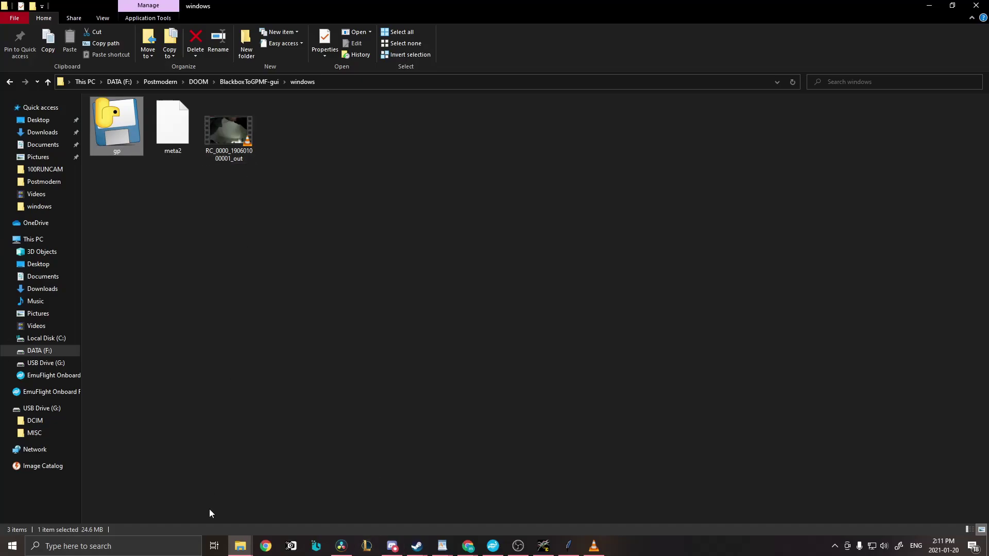
pyautogui.click(291, 547)
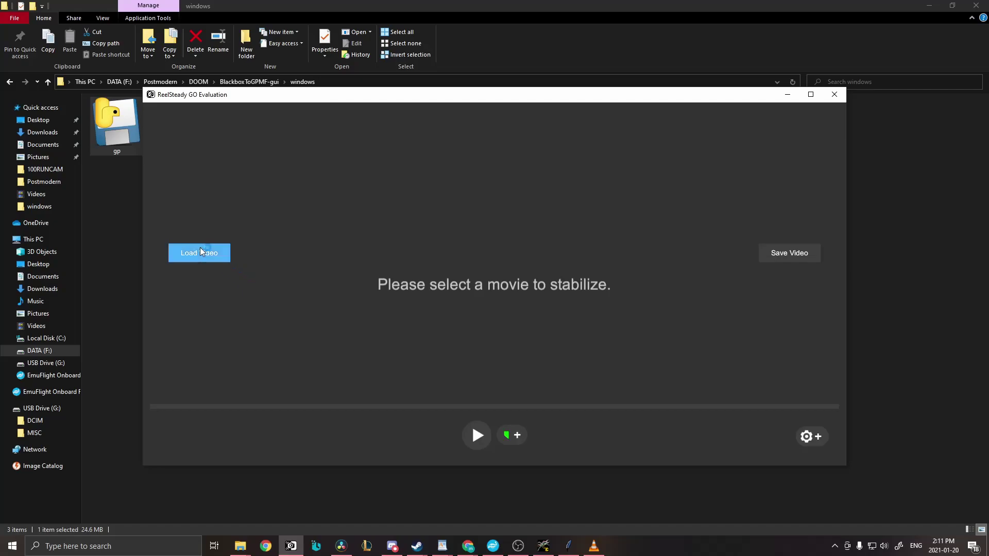
pyautogui.click(201, 251)
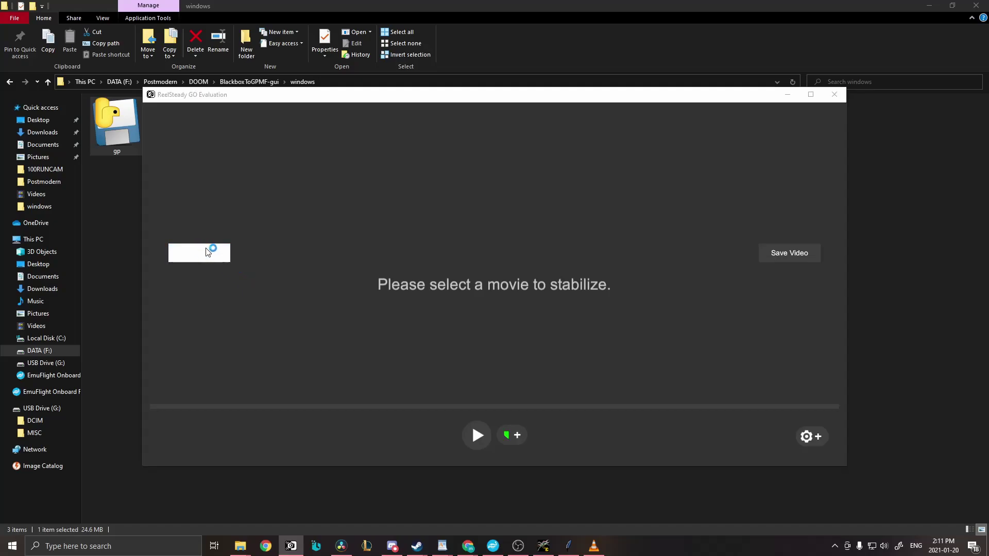
pyautogui.doubleClick(265, 187)
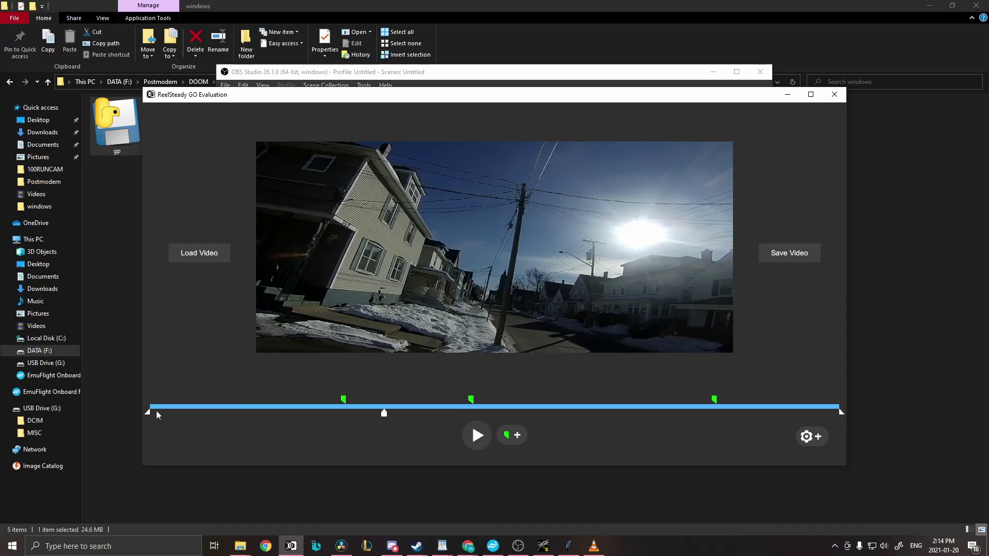
pyautogui.moveTo(150, 416); pyautogui.dragTo(154, 417)
pyautogui.moveTo(829, 418); pyautogui.dragTo(828, 418)
pyautogui.moveTo(385, 414); pyautogui.dragTo(191, 421)
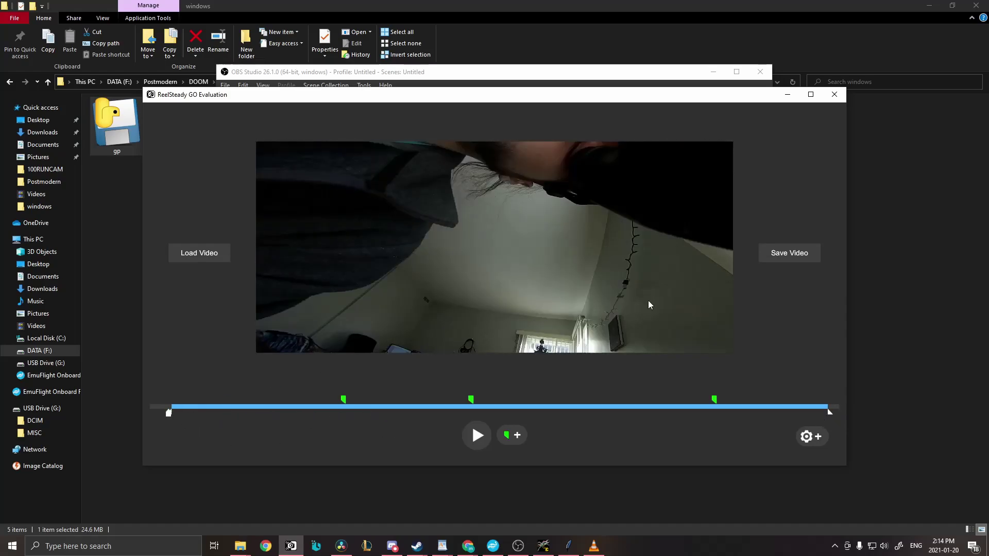
pyautogui.click(783, 253)
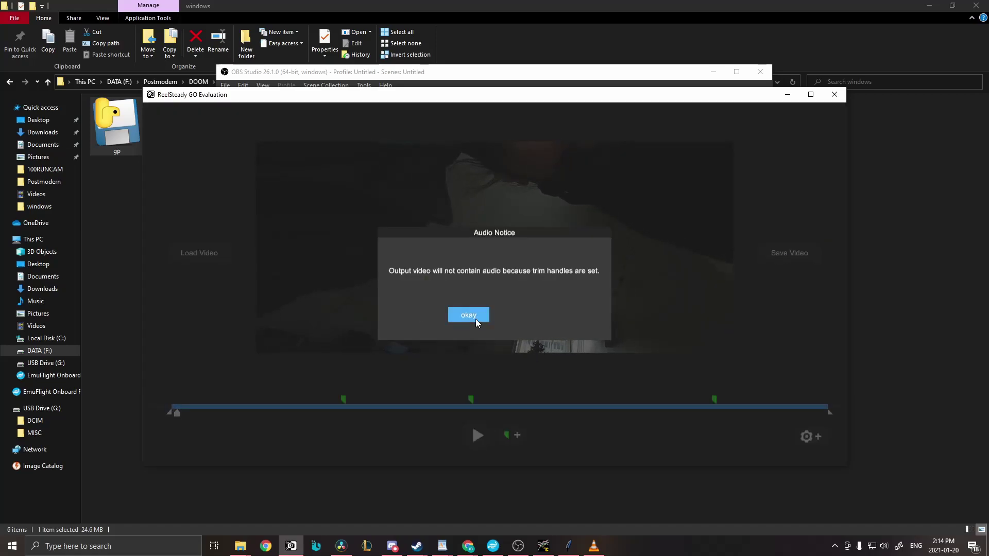
# Accept the no-audio Audio Notice so the trimmed, stabilized clip begins rendering.
pyautogui.click(474, 317)
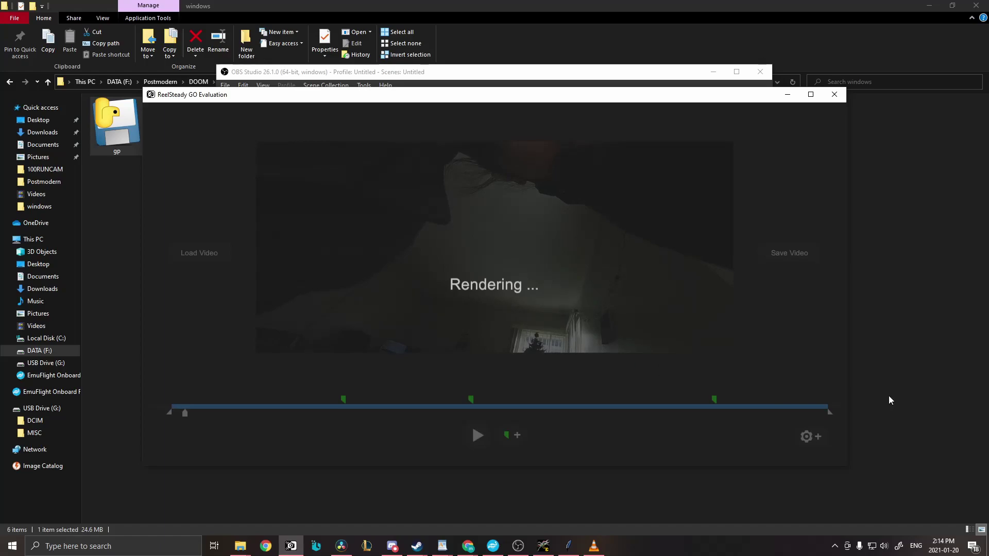